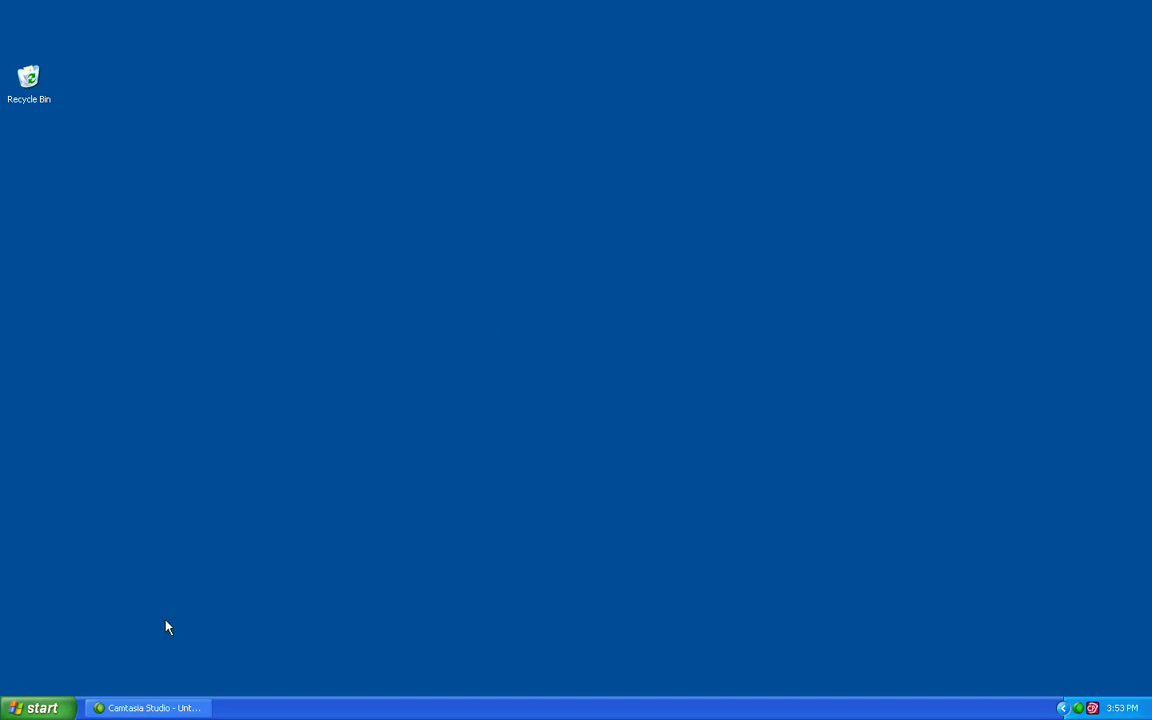
# Step: Launch CyberPatrol Headquarters from All Programs > CyberPatrol in the Start menu
pyautogui.click(58, 709)
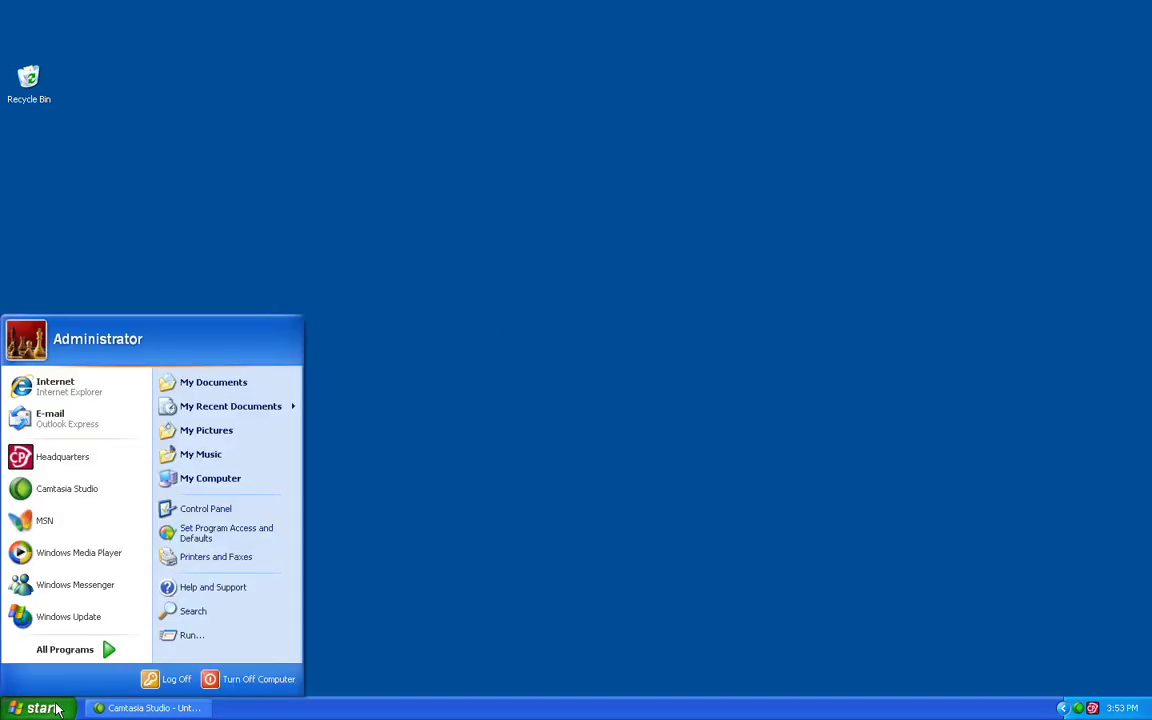
pyautogui.moveTo(88, 648)
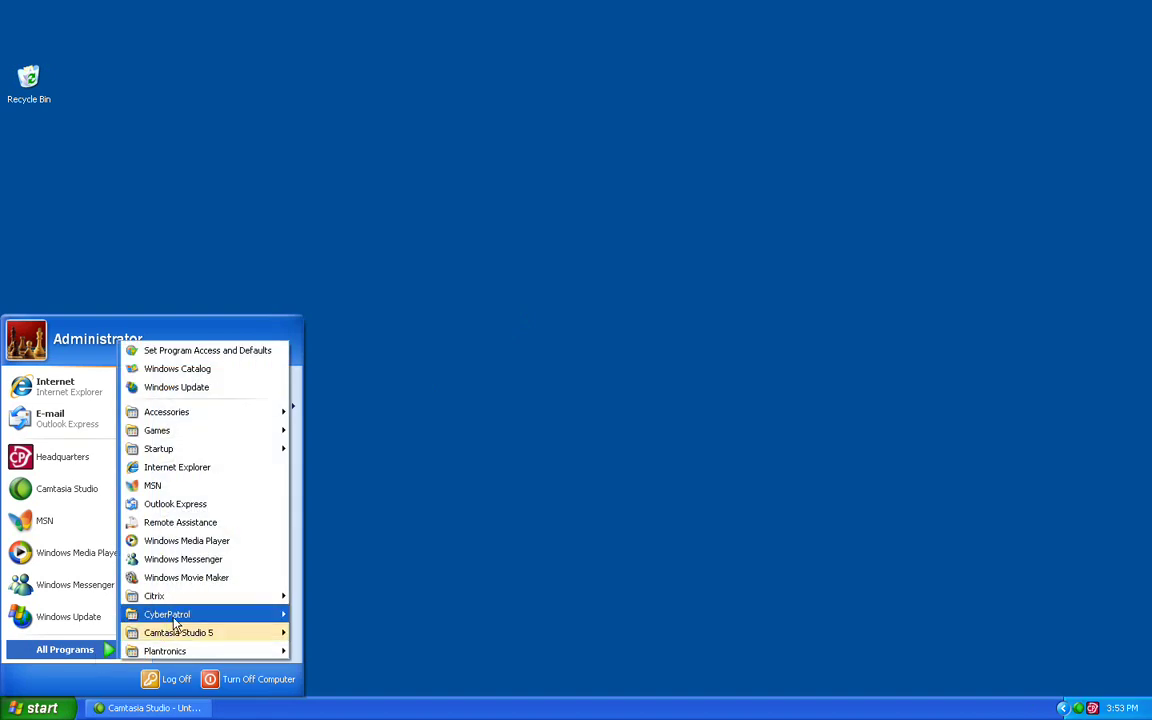
pyautogui.moveTo(177, 621)
pyautogui.click(343, 632)
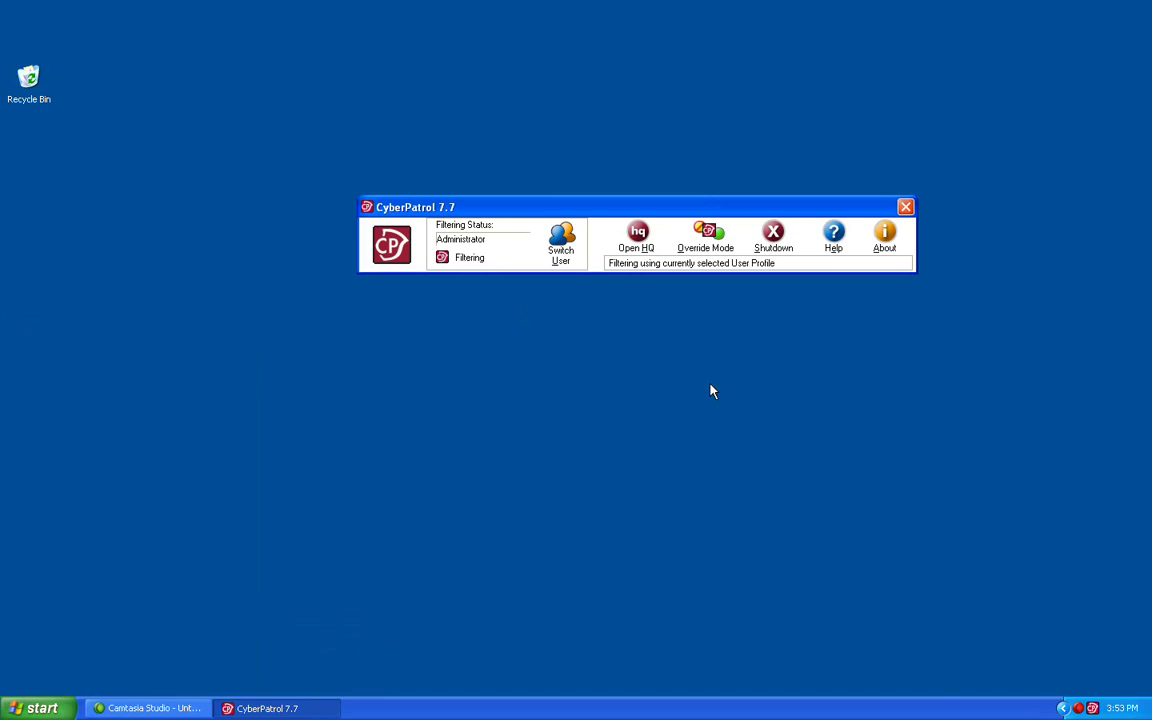
# Step: Open the Headquarters control panel by entering the Headquarters password
pyautogui.click(640, 238)
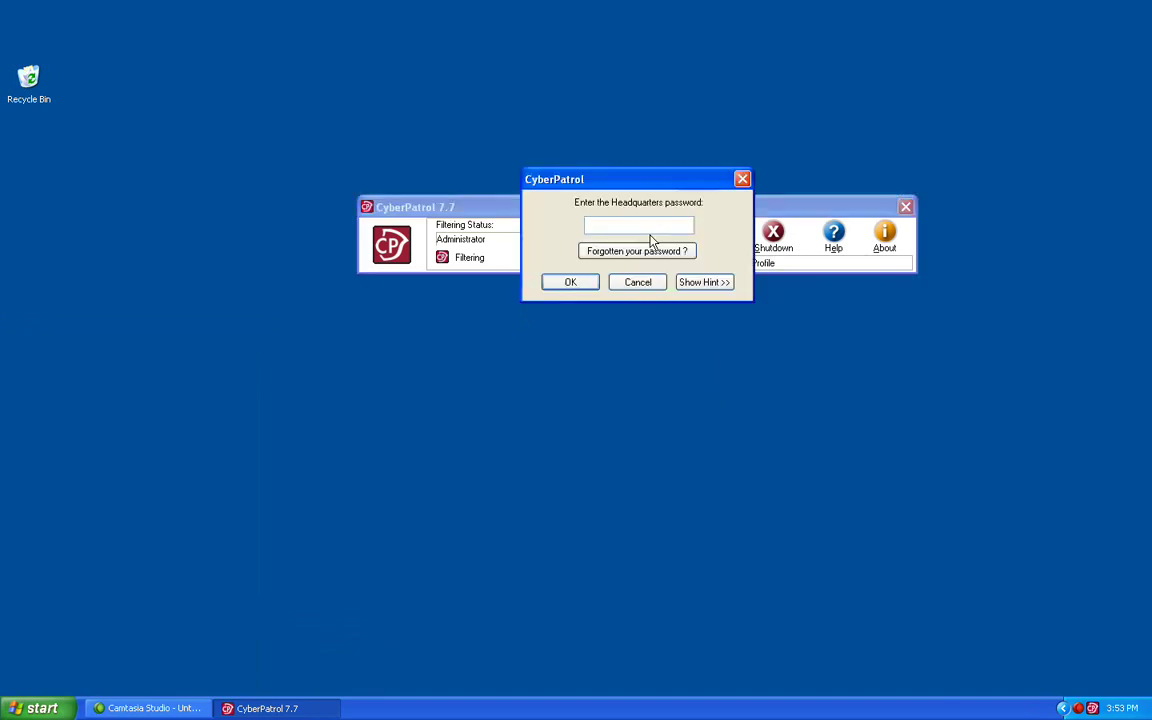
pyautogui.write('••')
pyautogui.press('Return')
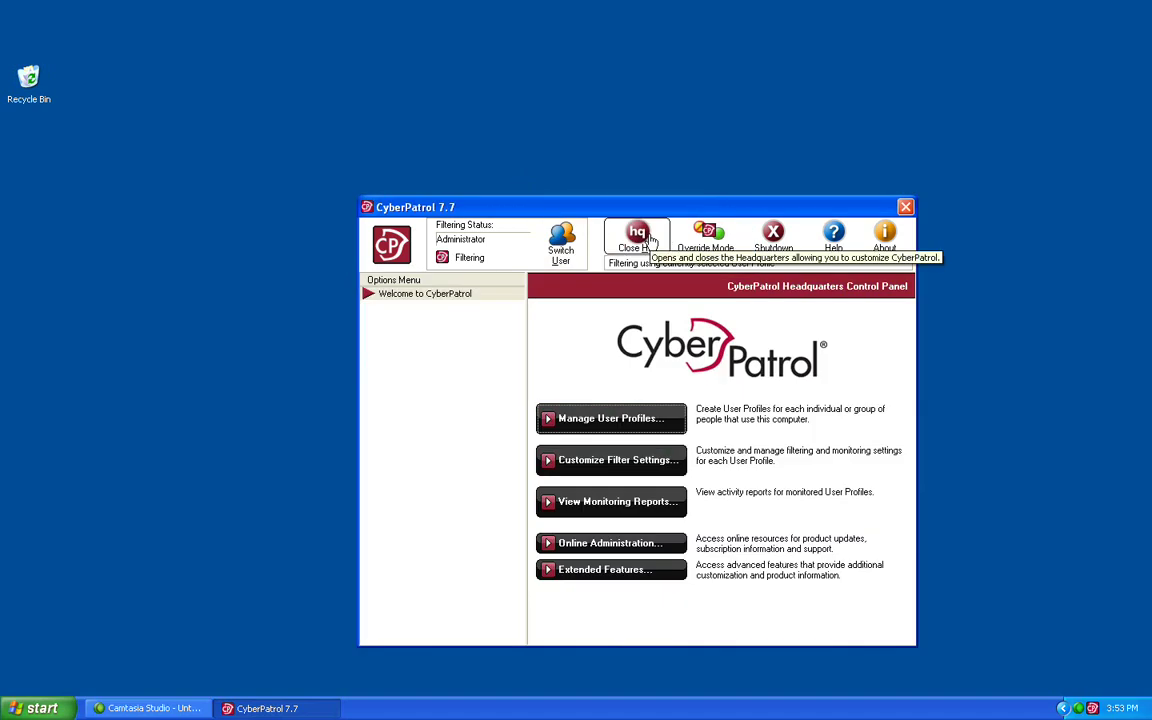
# Step: Go to ChatGard's My Blocked Words and Phrases page, accepting the offensive-keywords warning
pyautogui.click(620, 460)
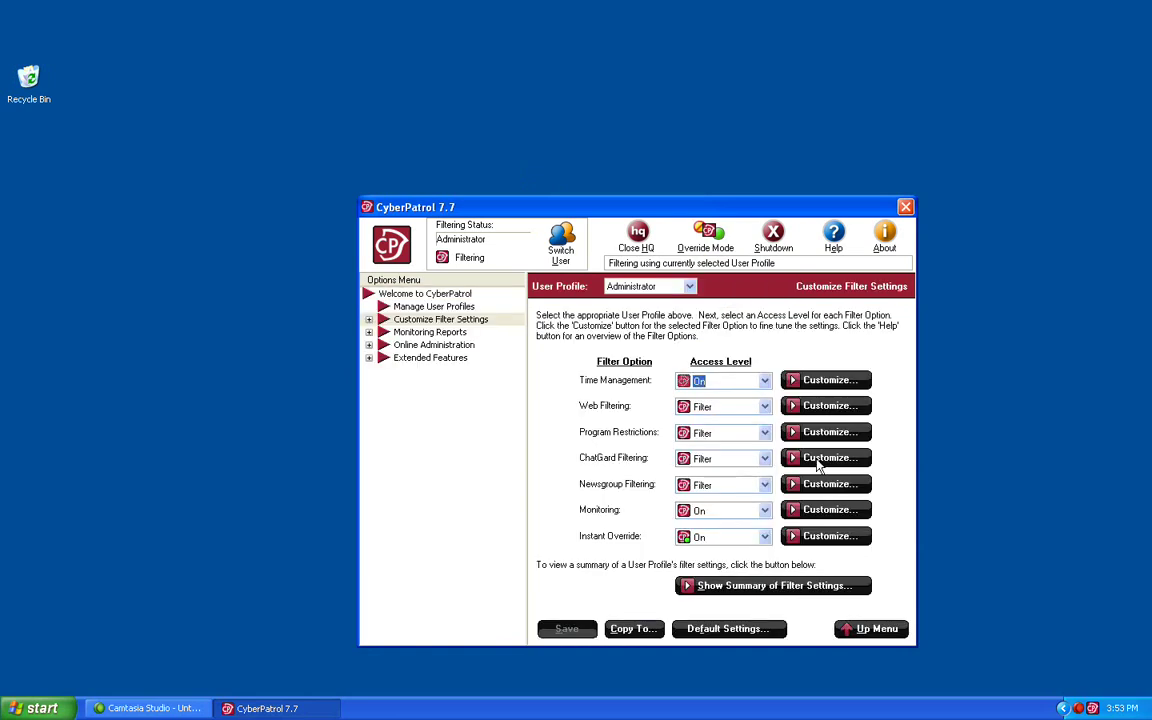
pyautogui.click(818, 459)
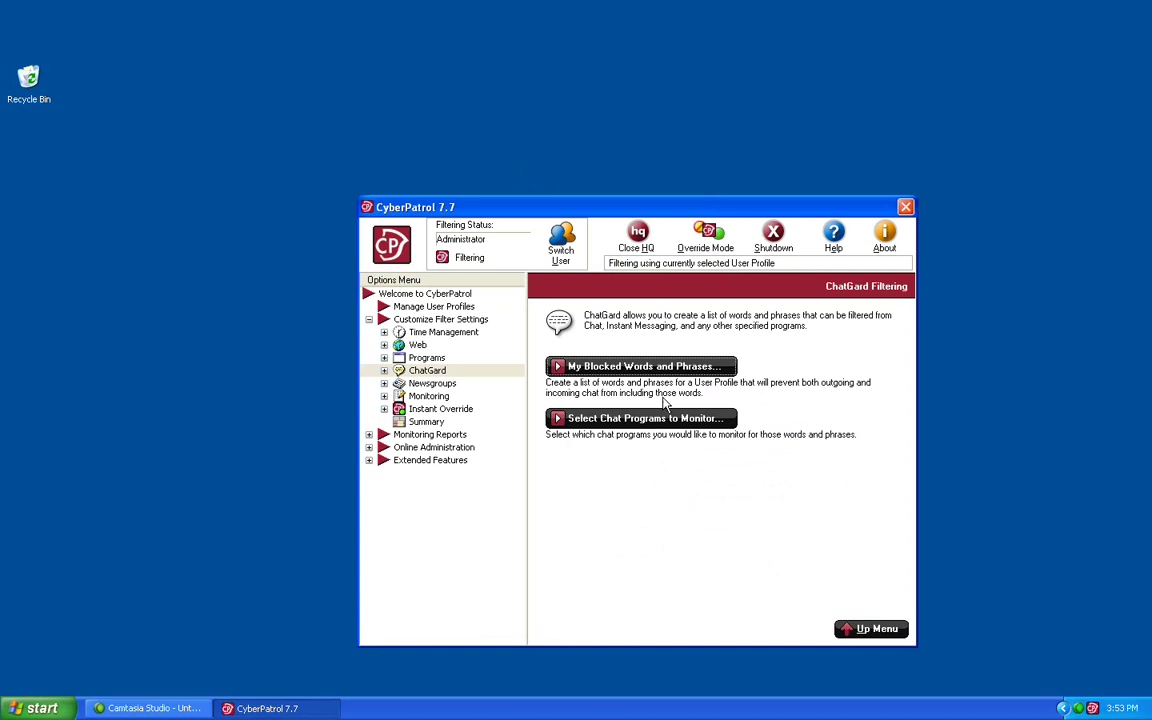
pyautogui.click(617, 368)
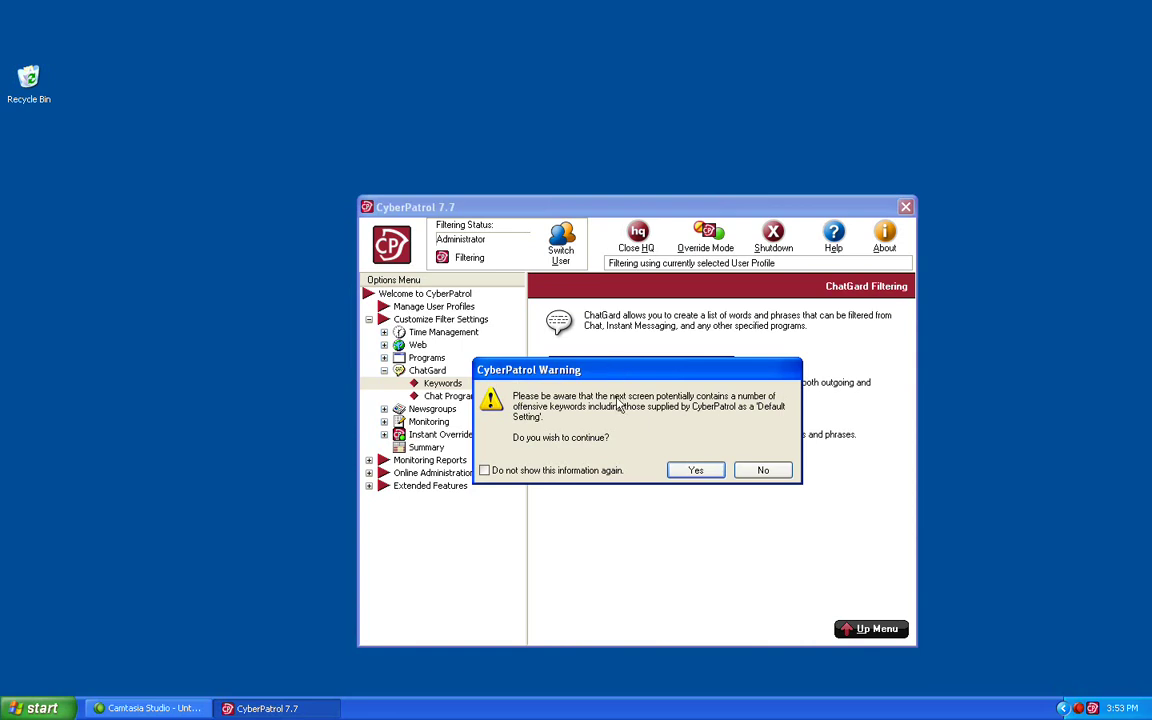
pyautogui.click(688, 474)
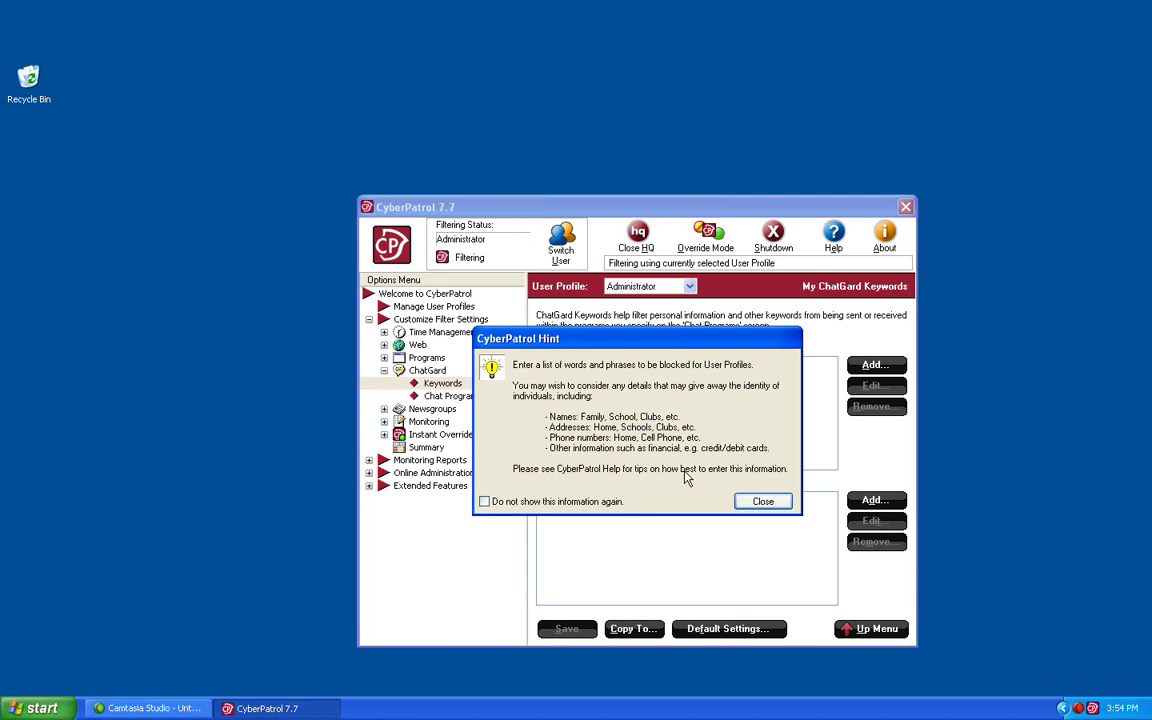
# Step: Close the keyword hint and keep Administrator as the profile whose keyword lists are edited
pyautogui.click(758, 505)
pyautogui.click(760, 503)
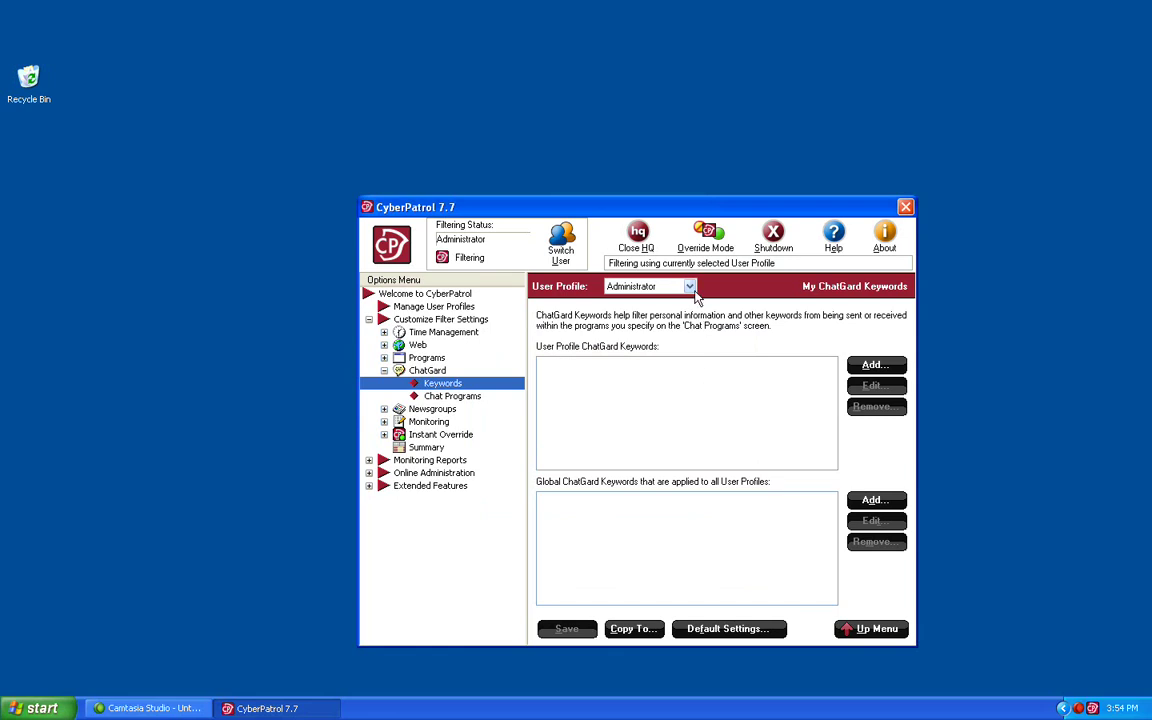
pyautogui.click(690, 287)
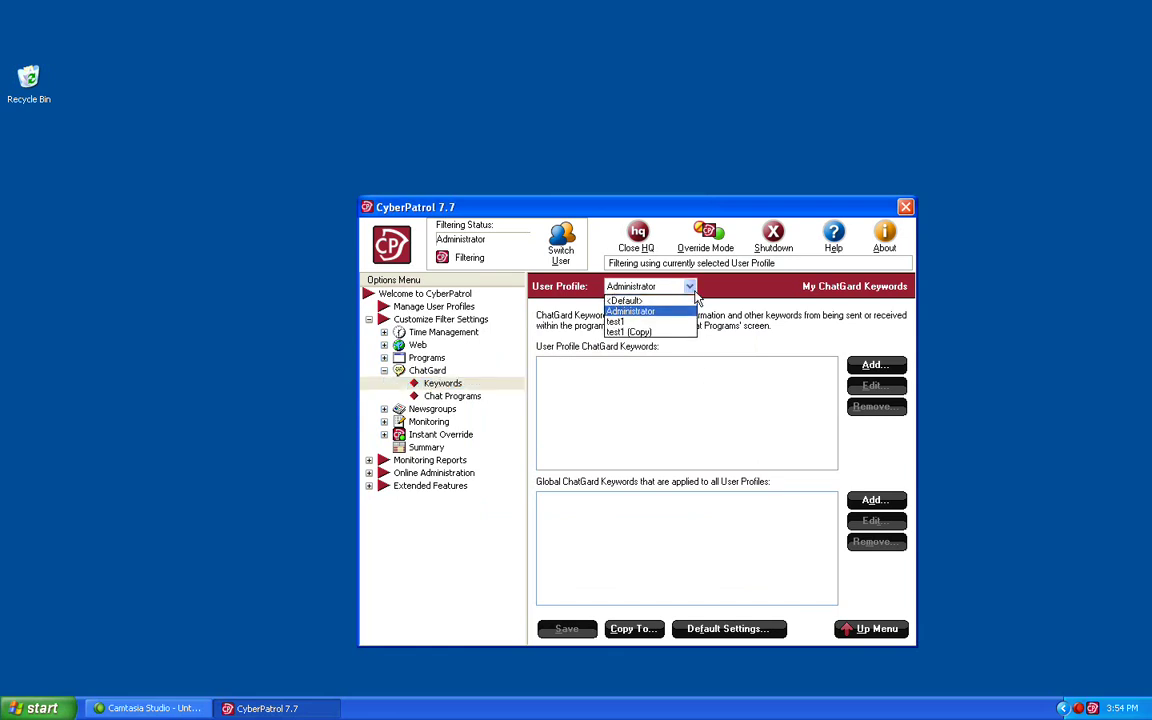
pyautogui.click(695, 293)
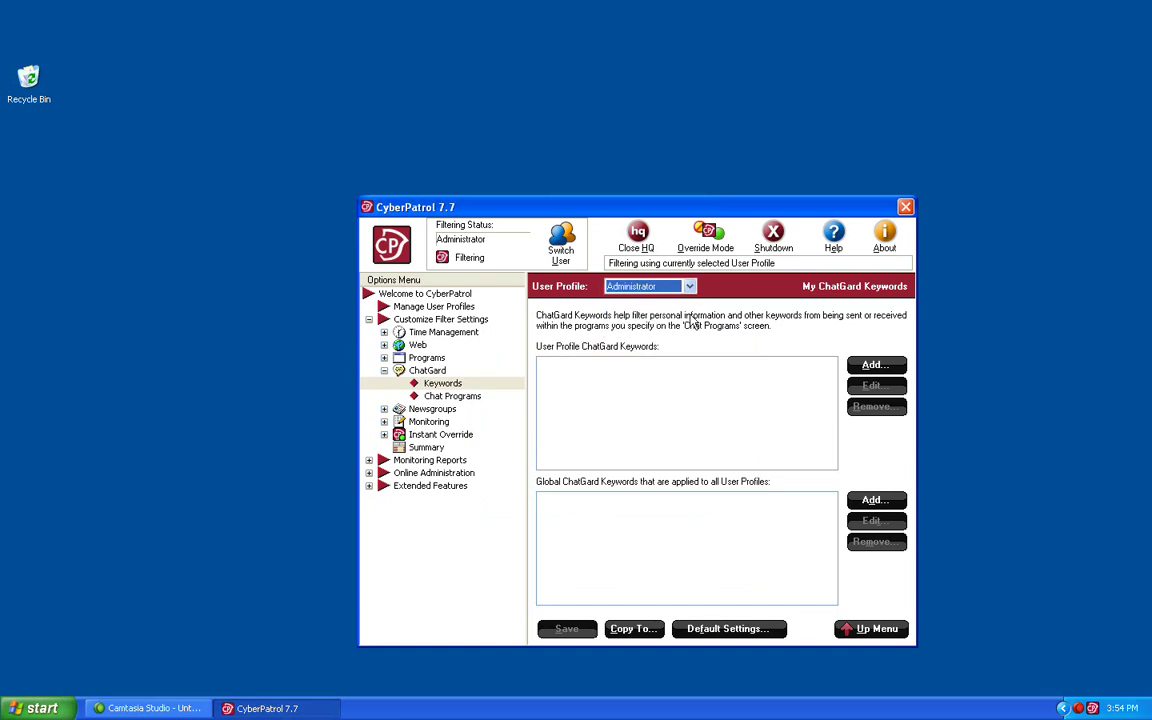
pyautogui.click(680, 553)
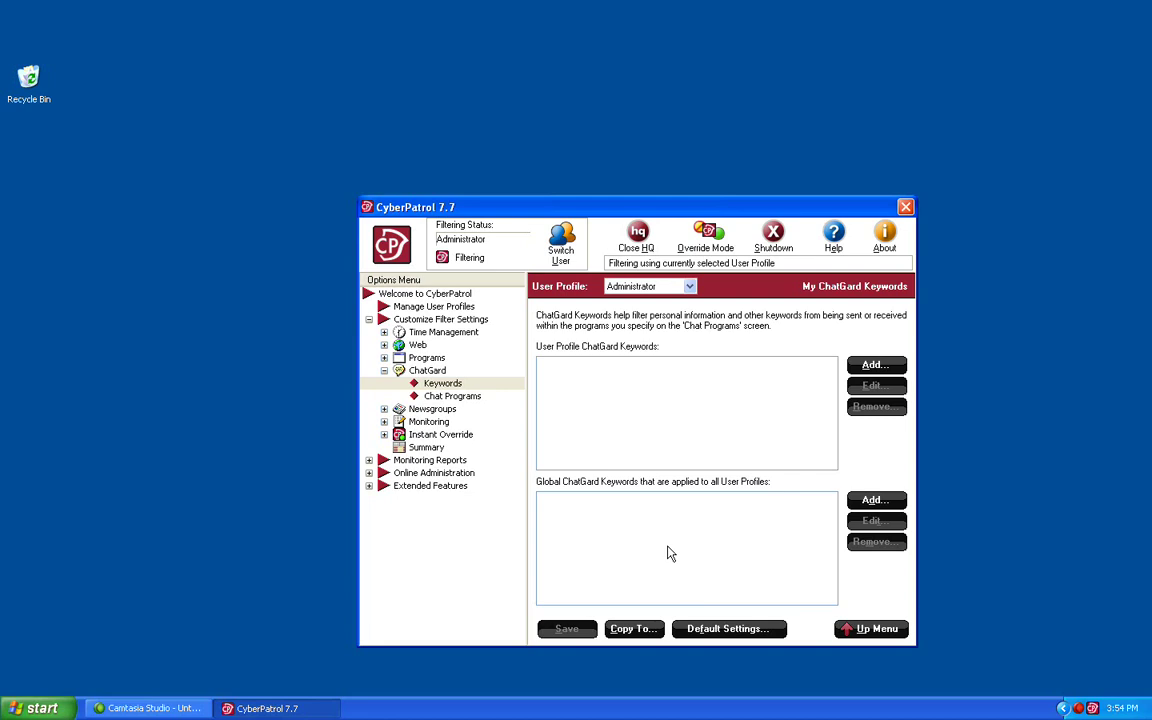
# Step: Add 'yahoo' as a blocked keyword for the Administrator profile
pyautogui.click(872, 366)
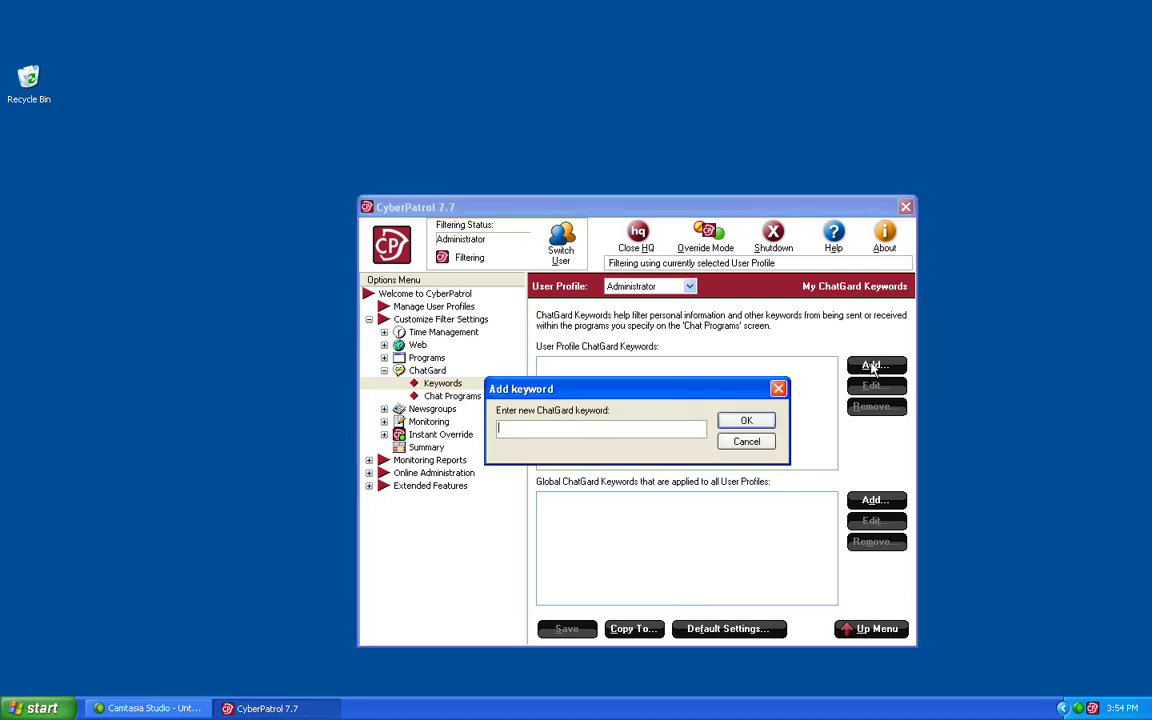
pyautogui.write('yahoo')
pyautogui.click(724, 427)
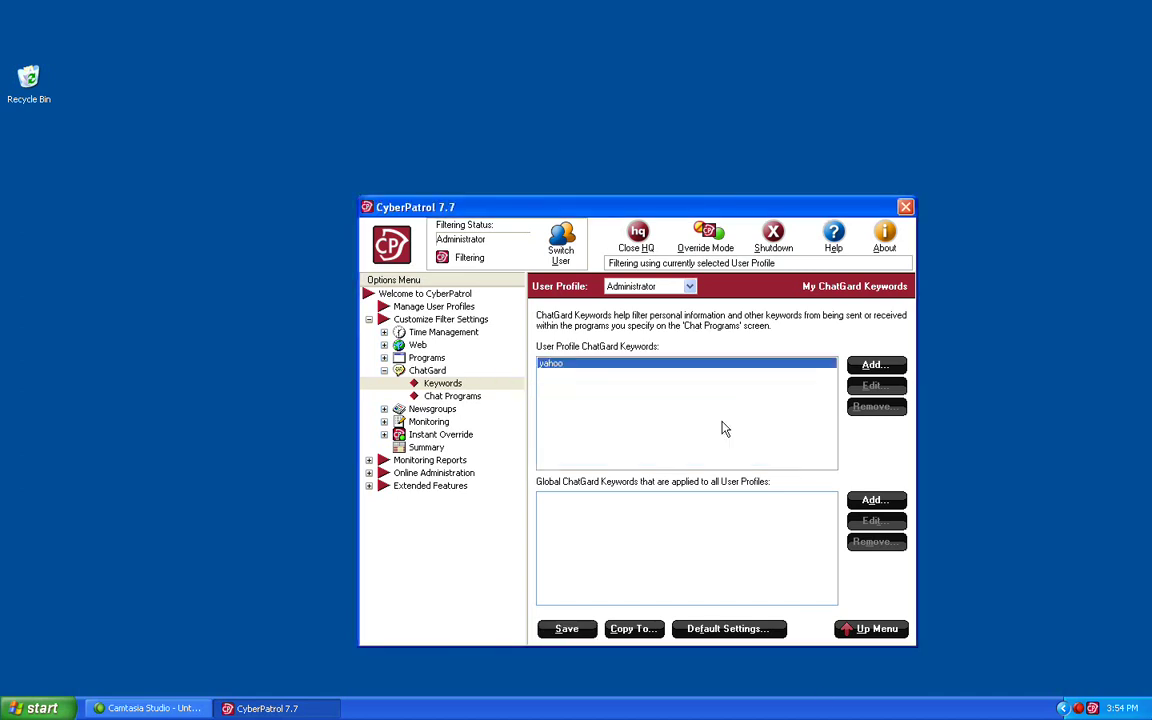
# Step: Add a phone number as a keyword for all profiles and save the keyword changes
pyautogui.click(872, 502)
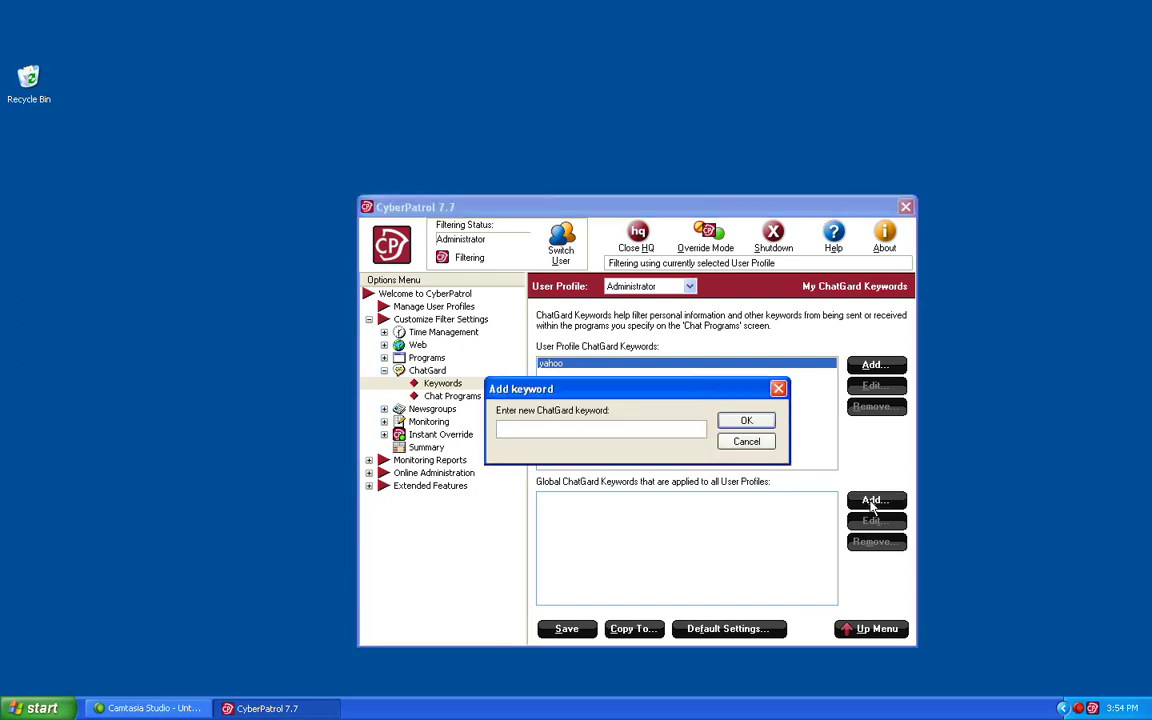
pyautogui.press('Return')
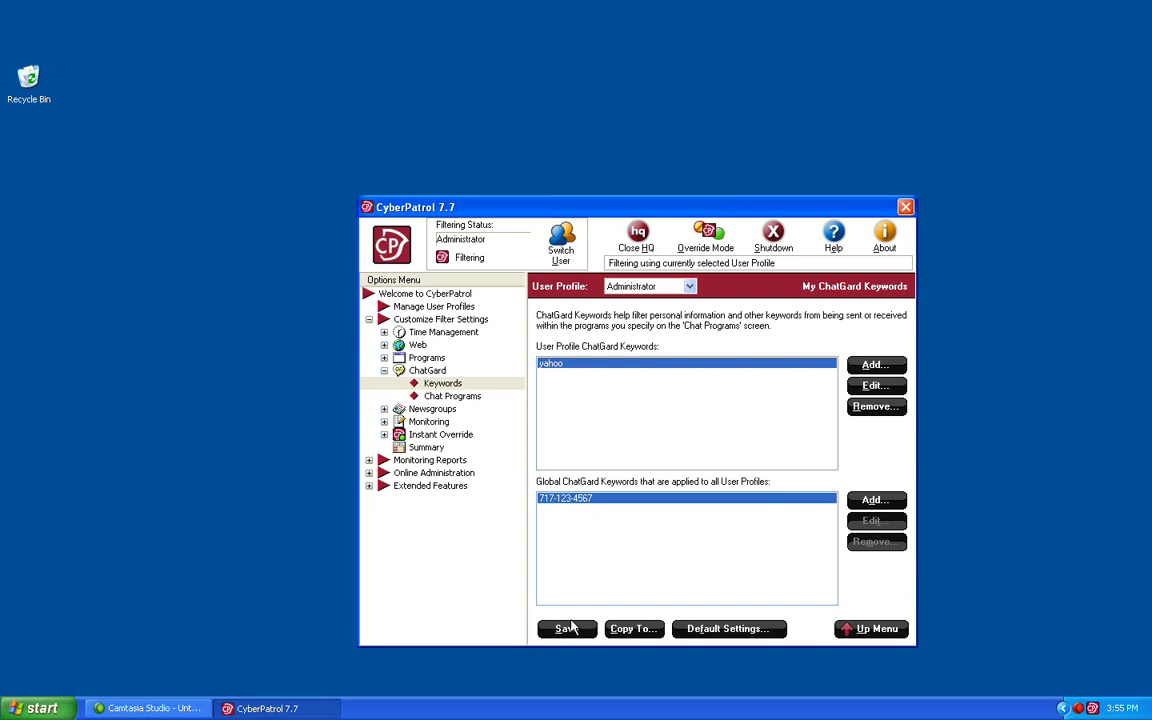
pyautogui.click(567, 630)
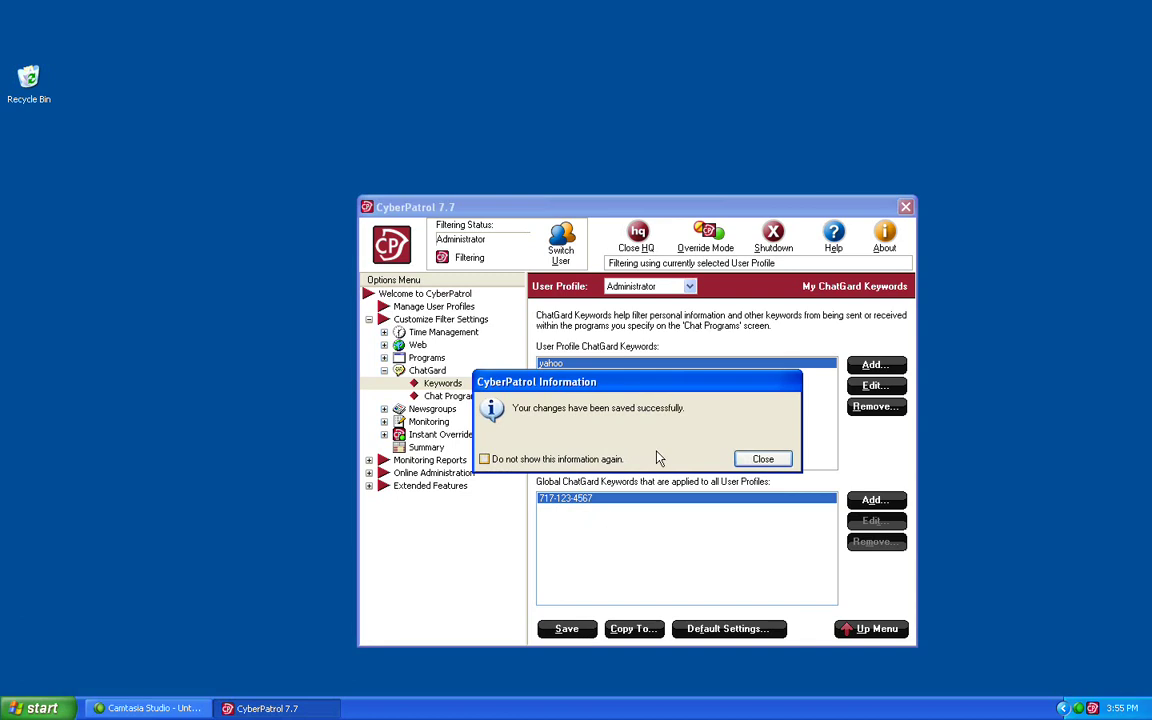
pyautogui.click(758, 460)
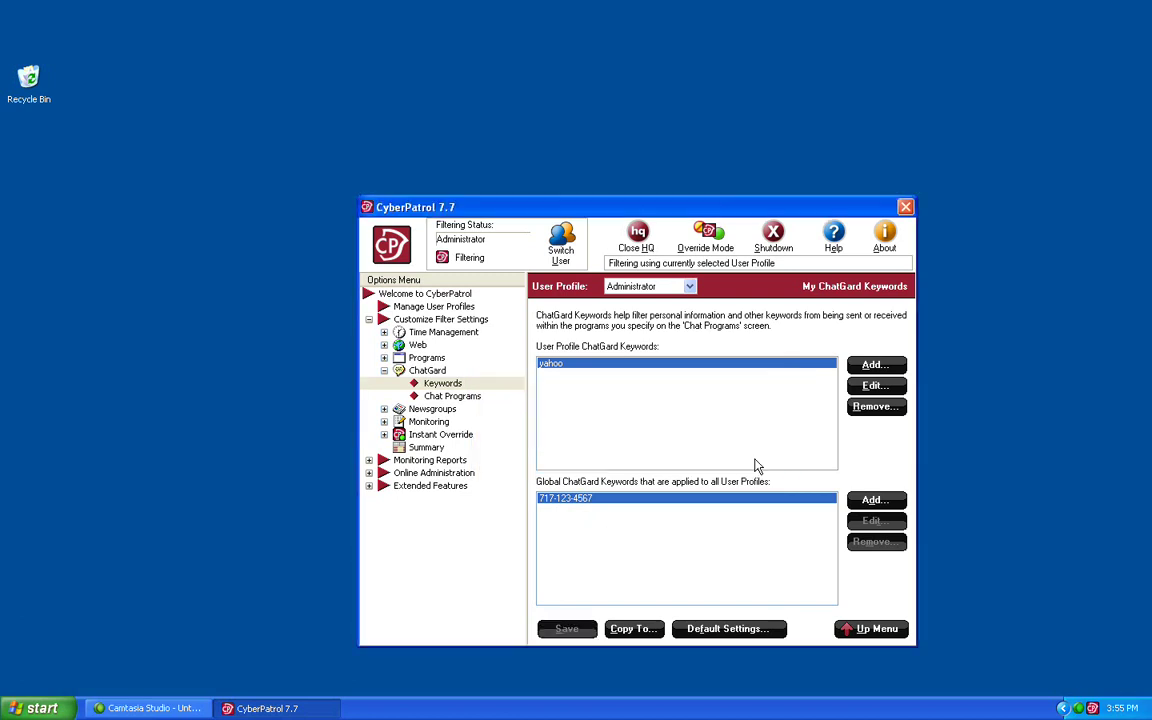
# Step: Enable ChatGard filtering for Internet Explorer on the Chat Programs page and save it
pyautogui.click(452, 398)
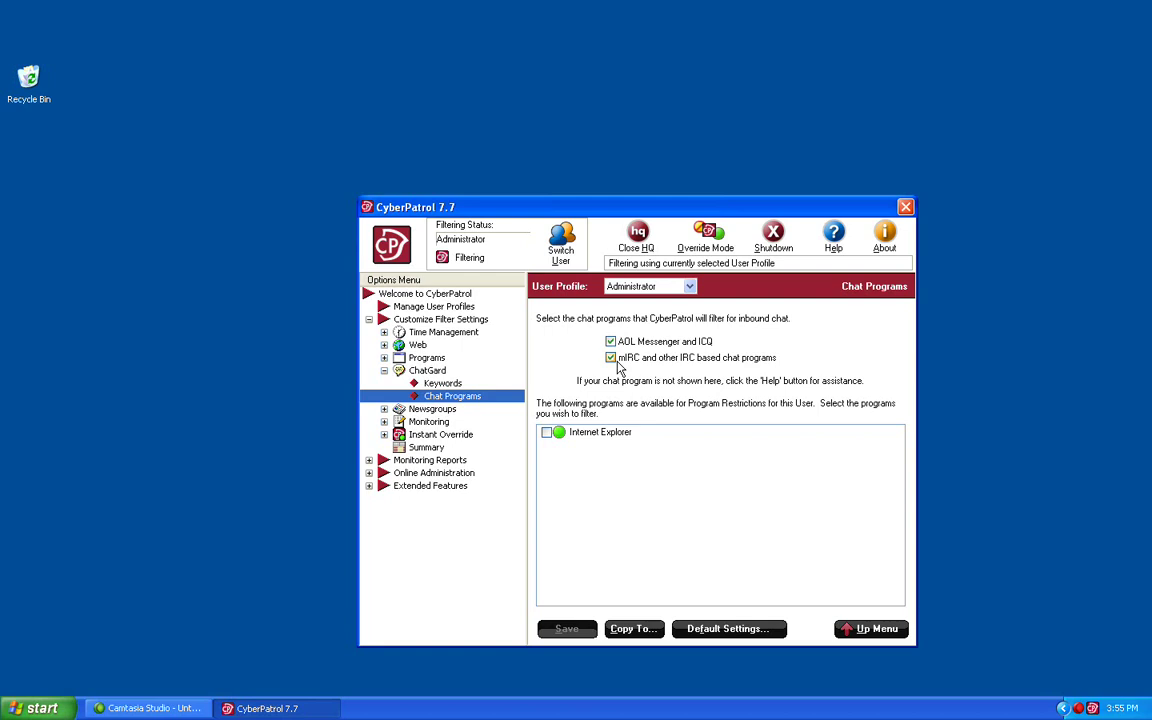
pyautogui.click(546, 433)
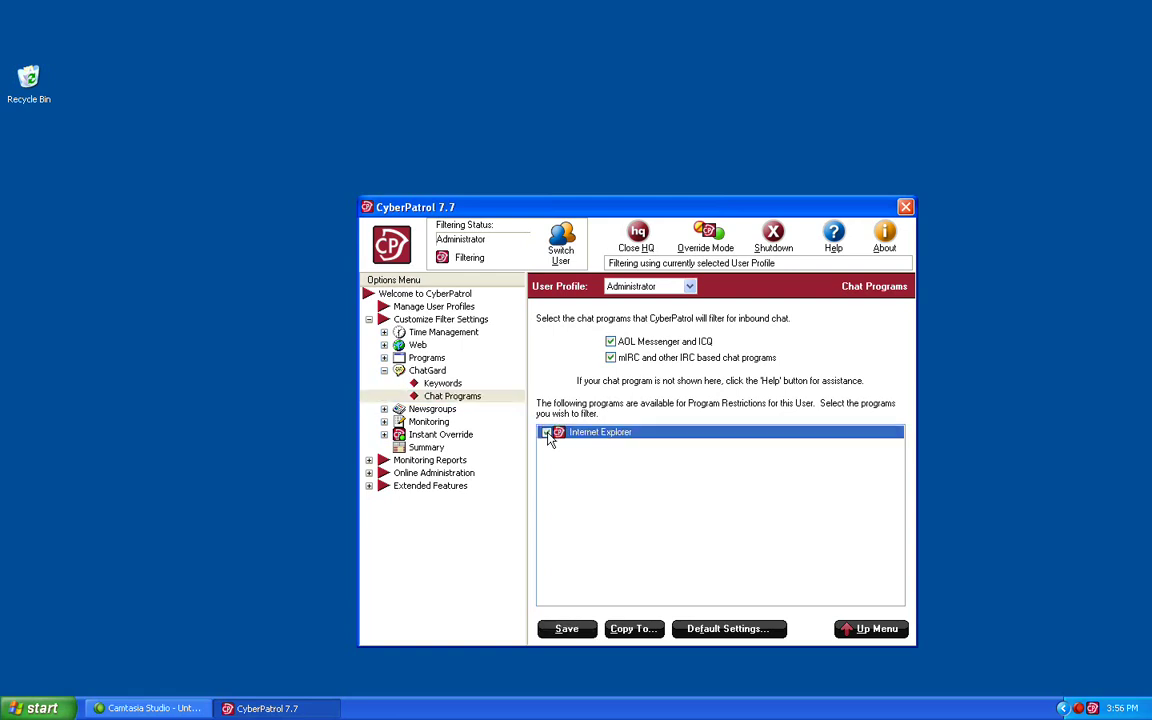
pyautogui.click(564, 631)
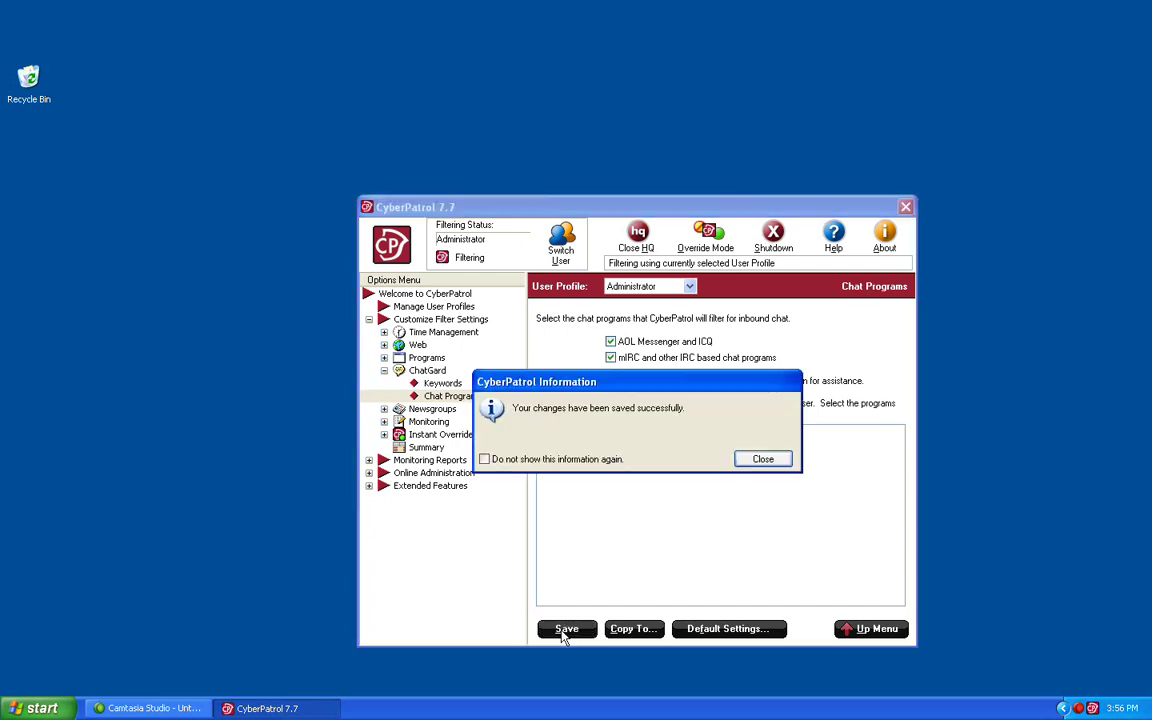
pyautogui.click(765, 461)
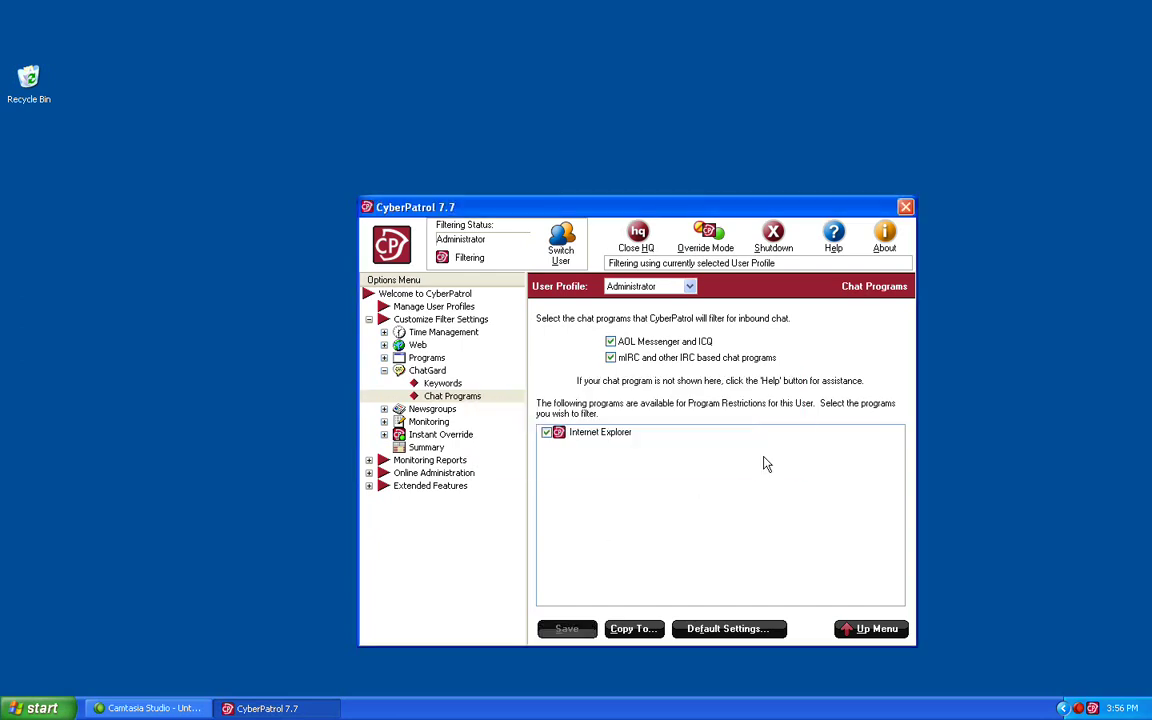
pyautogui.click(40, 708)
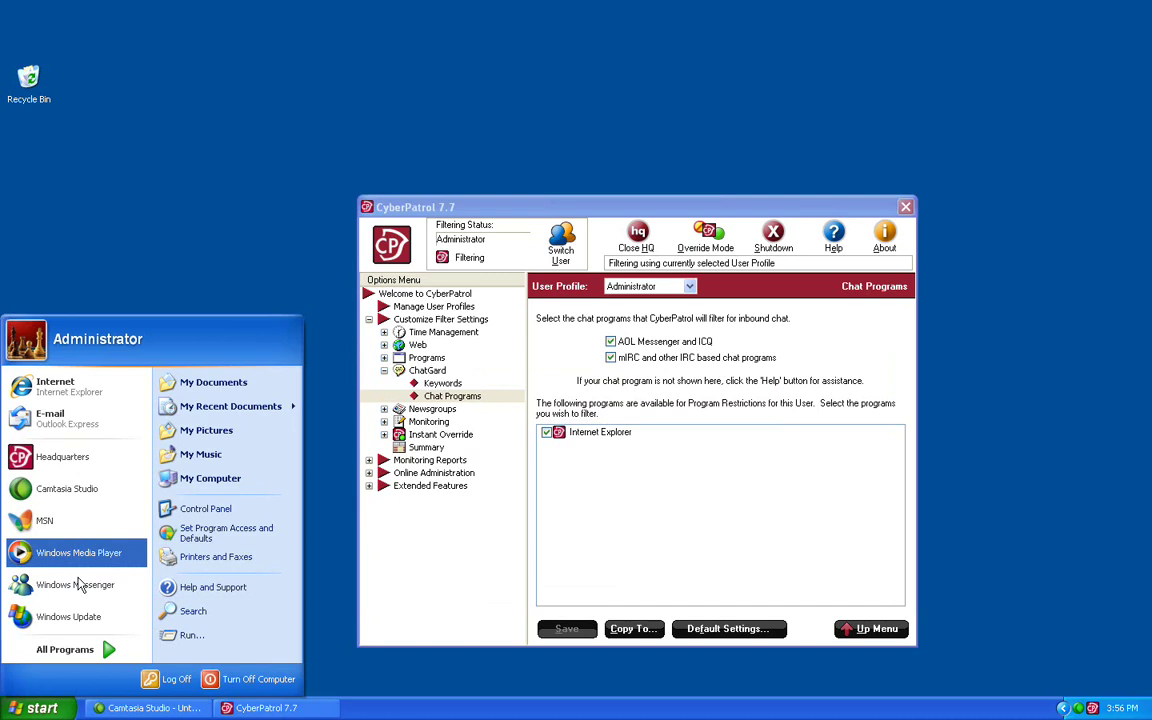
pyautogui.click(60, 386)
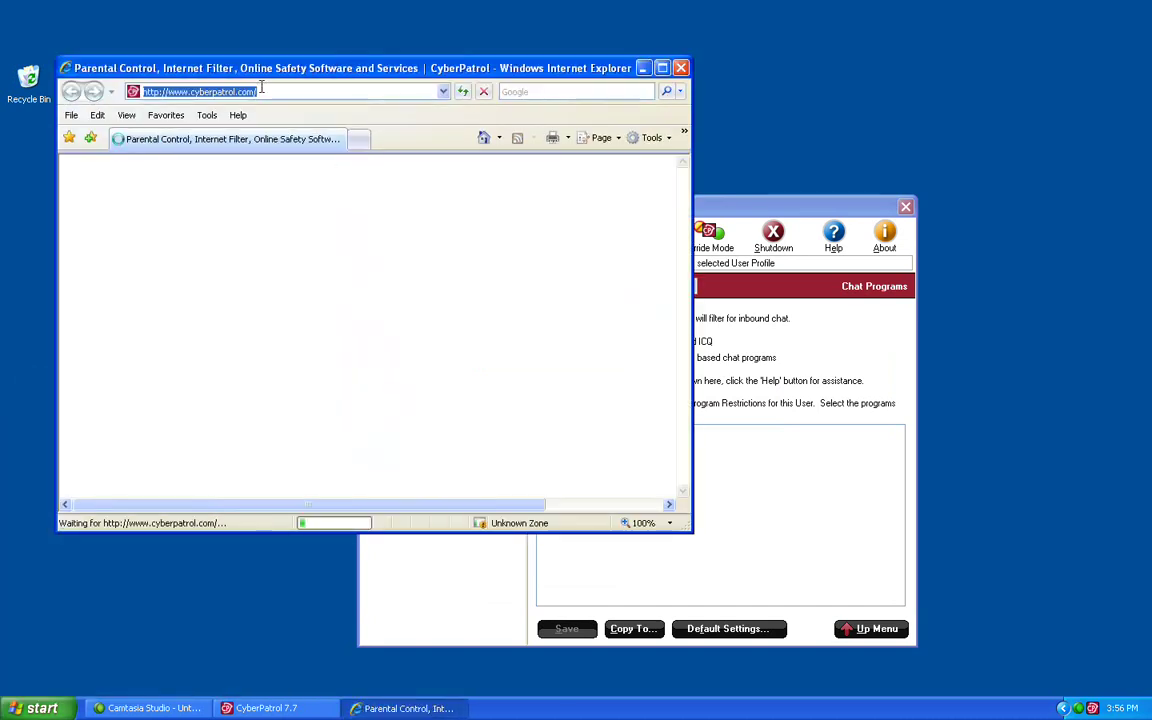
pyautogui.write('yah')
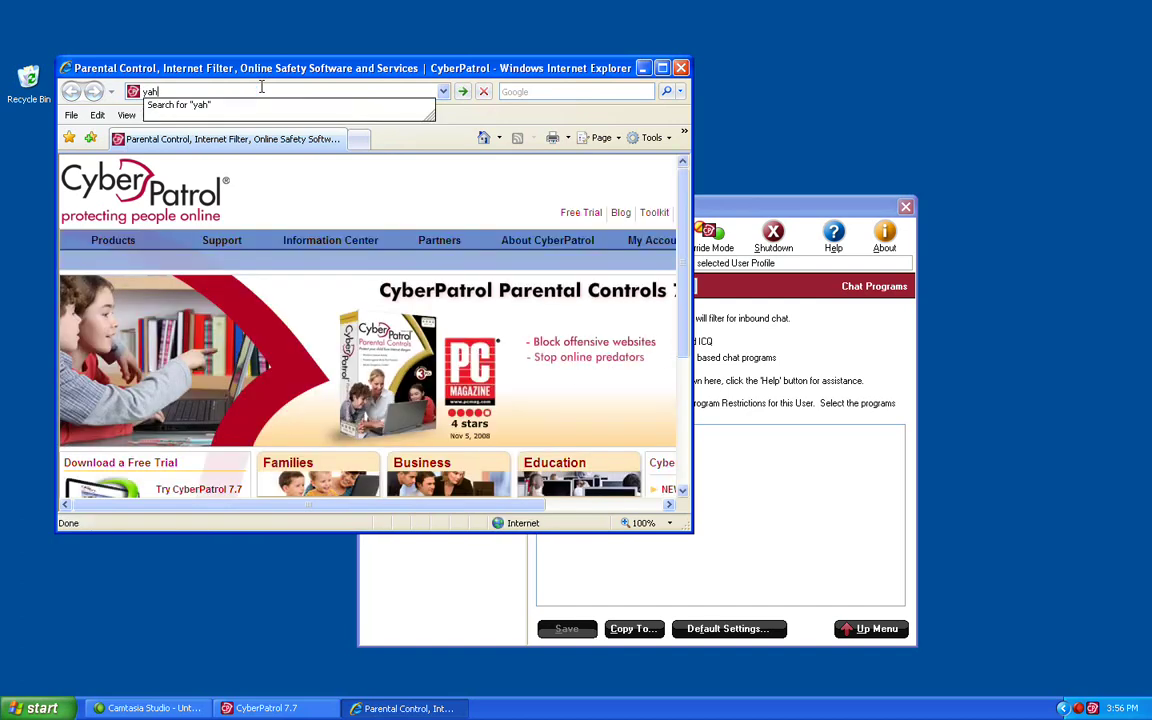
pyautogui.write('o')
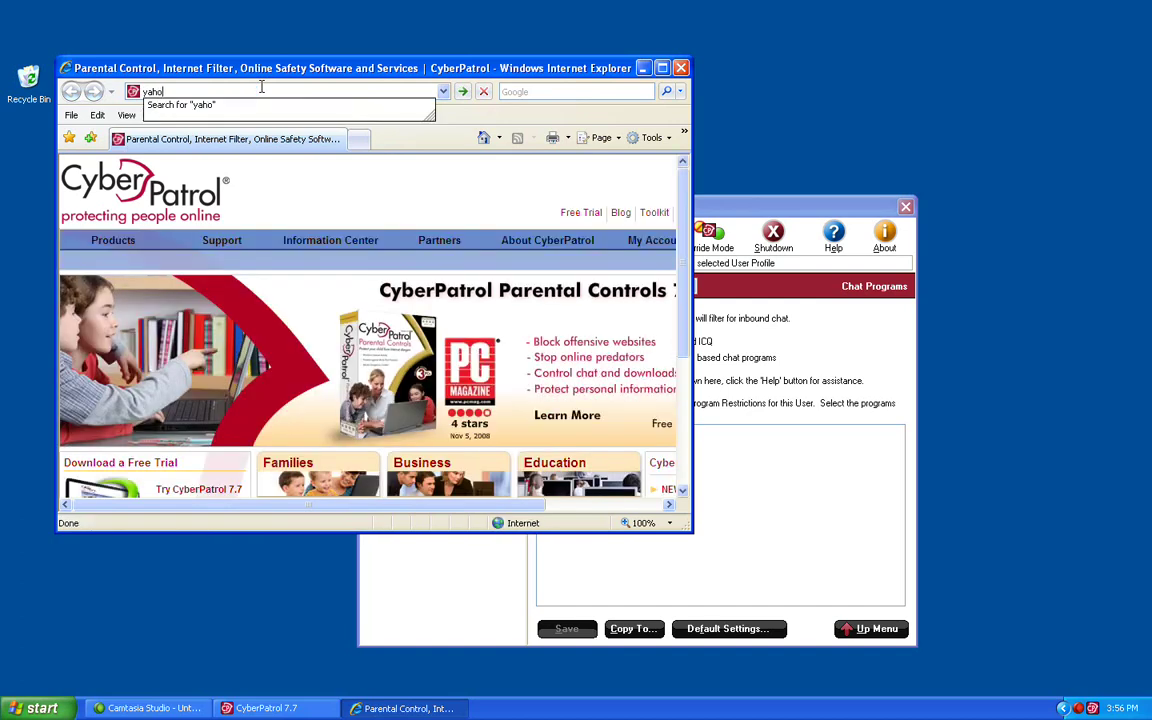
pyautogui.write('o')
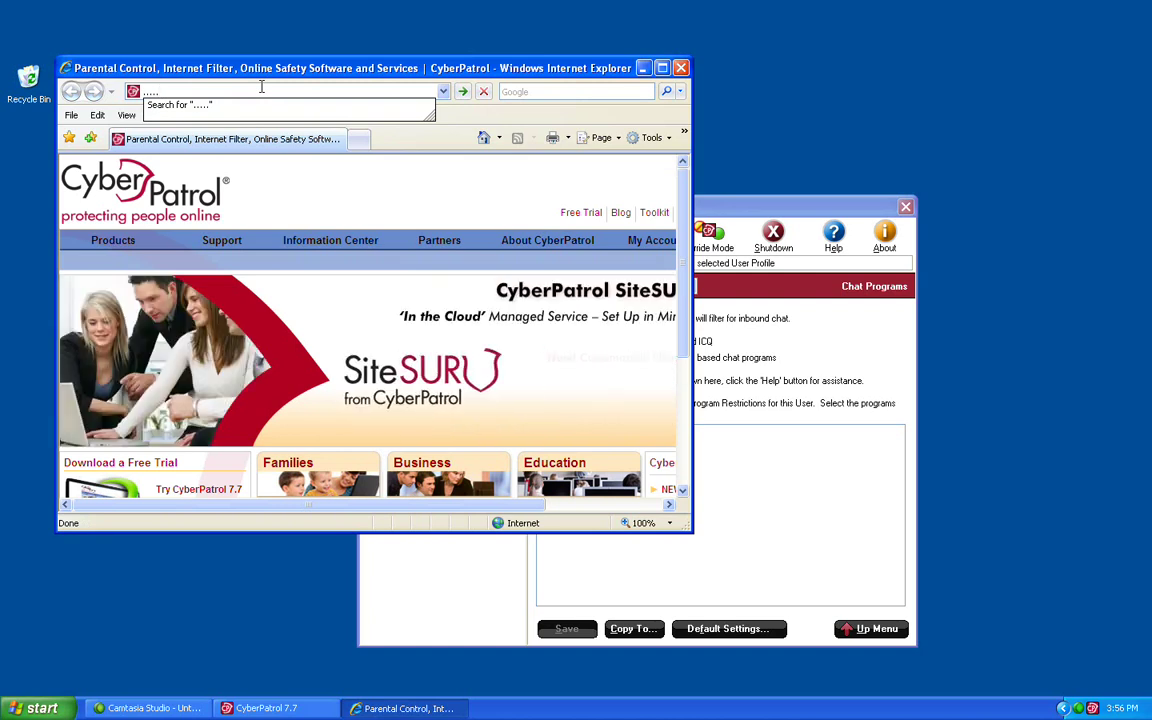
pyautogui.press('Return')
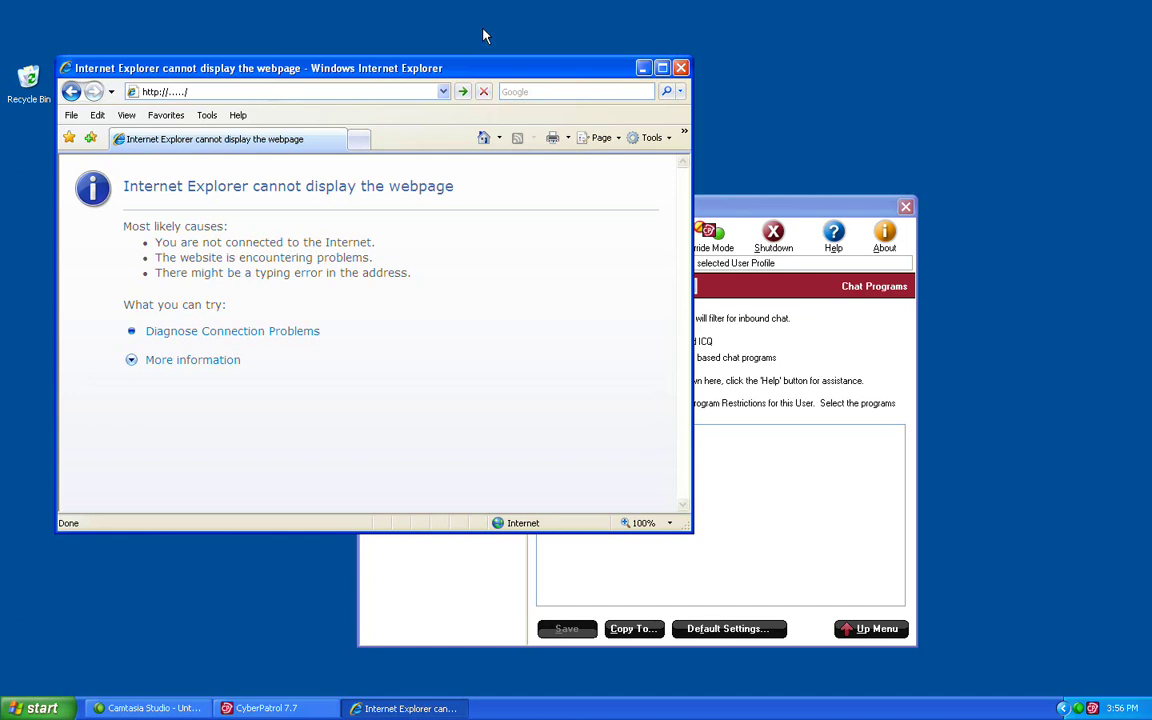
# Step: Close the test browser and copy the Chat Programs settings to the chosen target profile
pyautogui.click(680, 67)
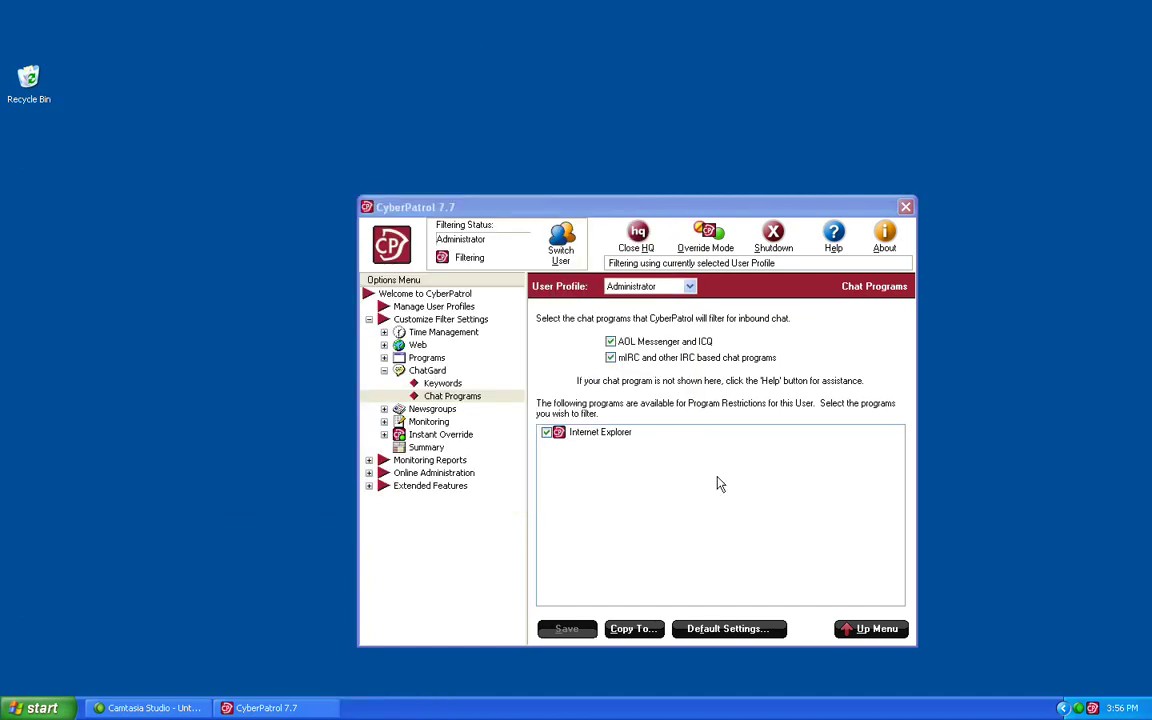
pyautogui.click(565, 630)
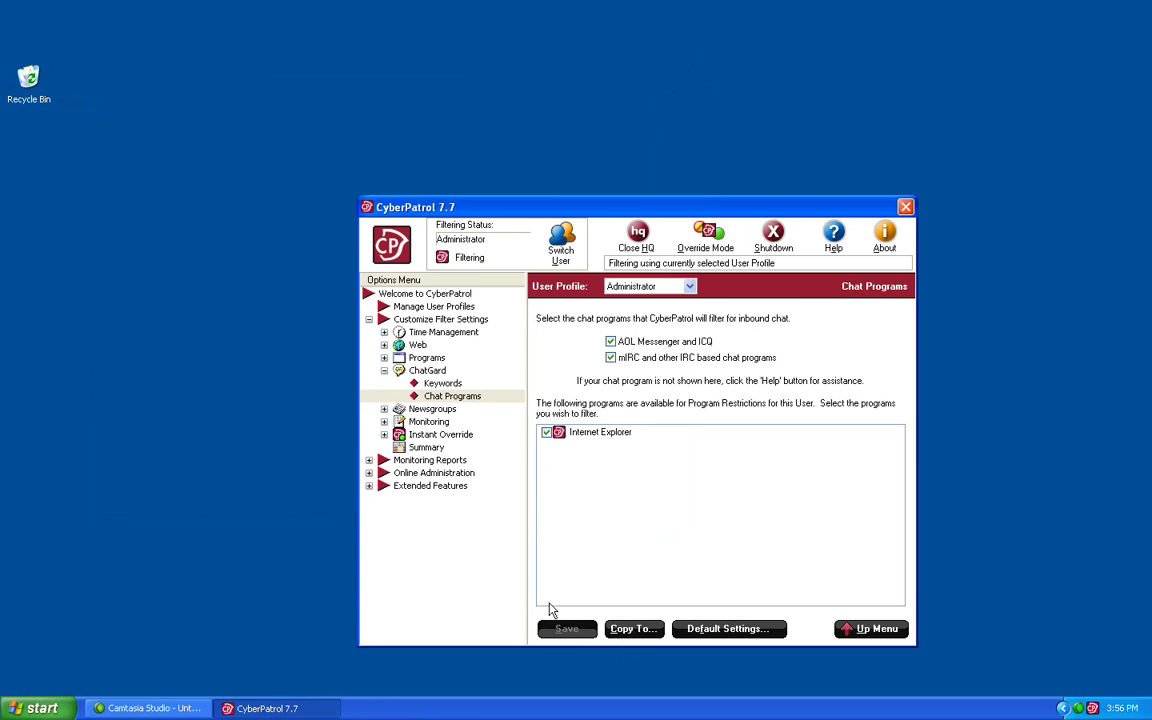
pyautogui.click(628, 632)
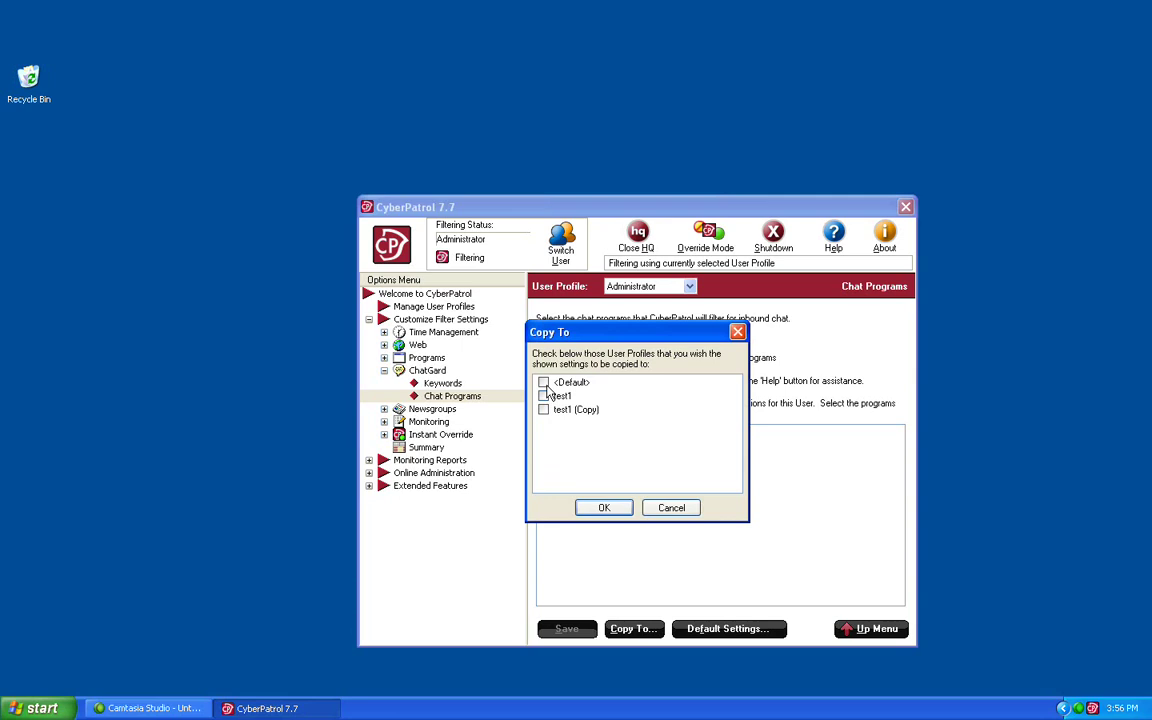
pyautogui.click(602, 508)
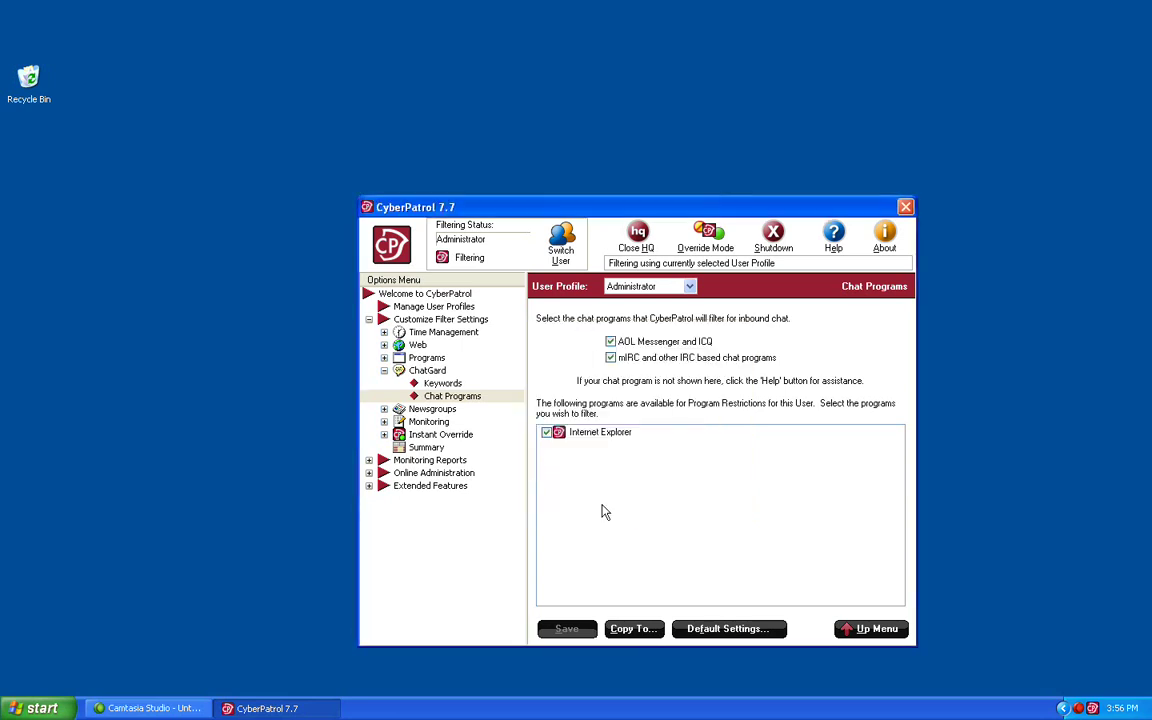